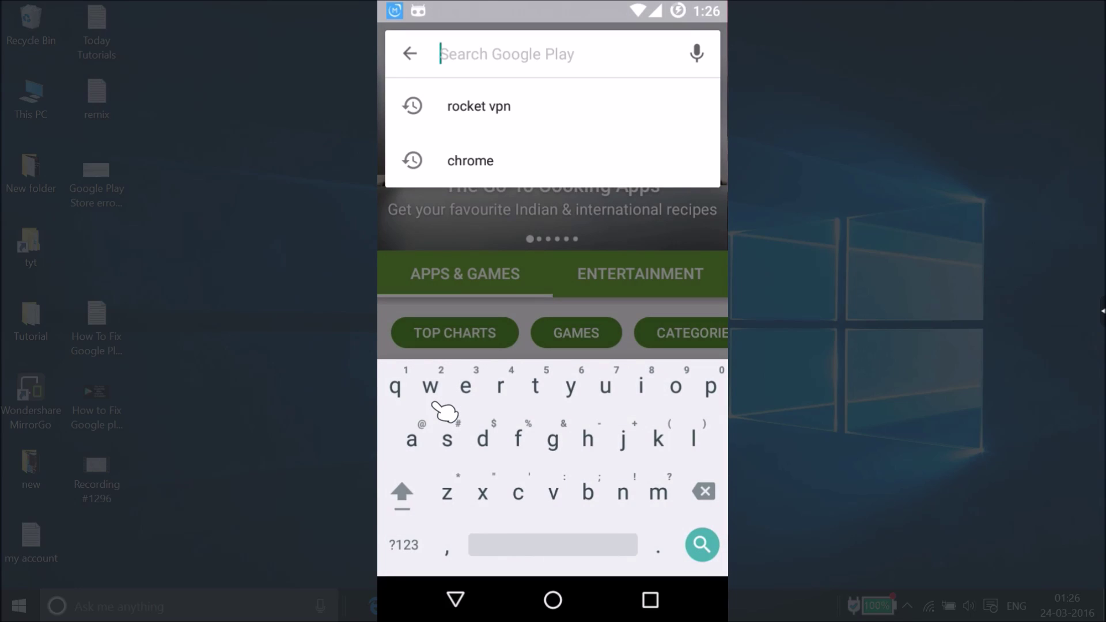
Enter 'rocket vpn' in the Google Play search field.
{"action": "type", "text": "ro"}
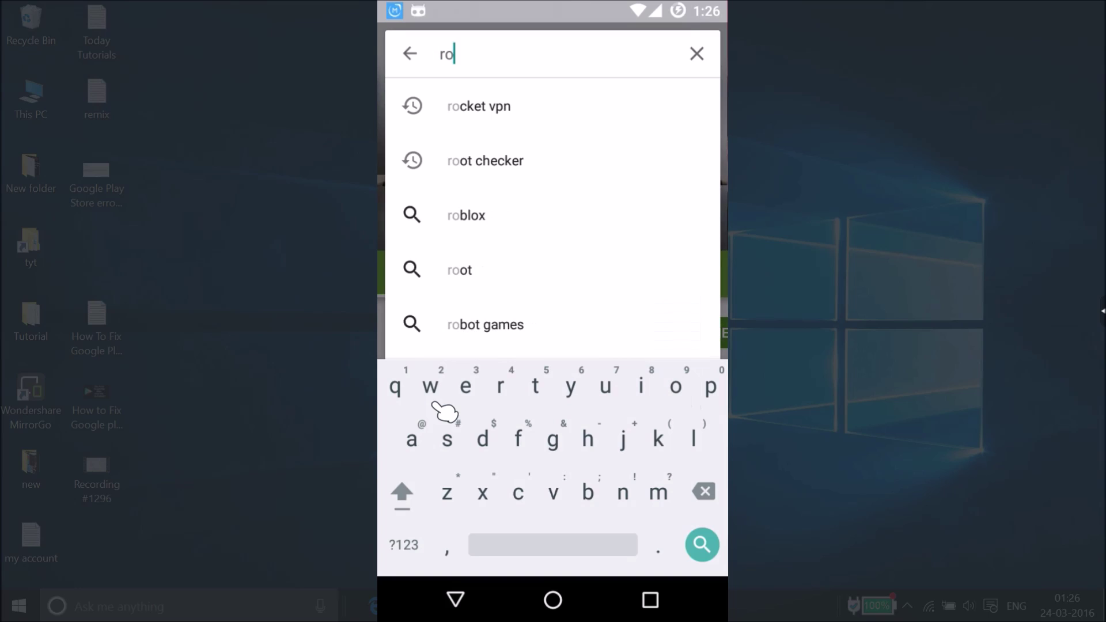
{"action": "type", "text": "cket"}
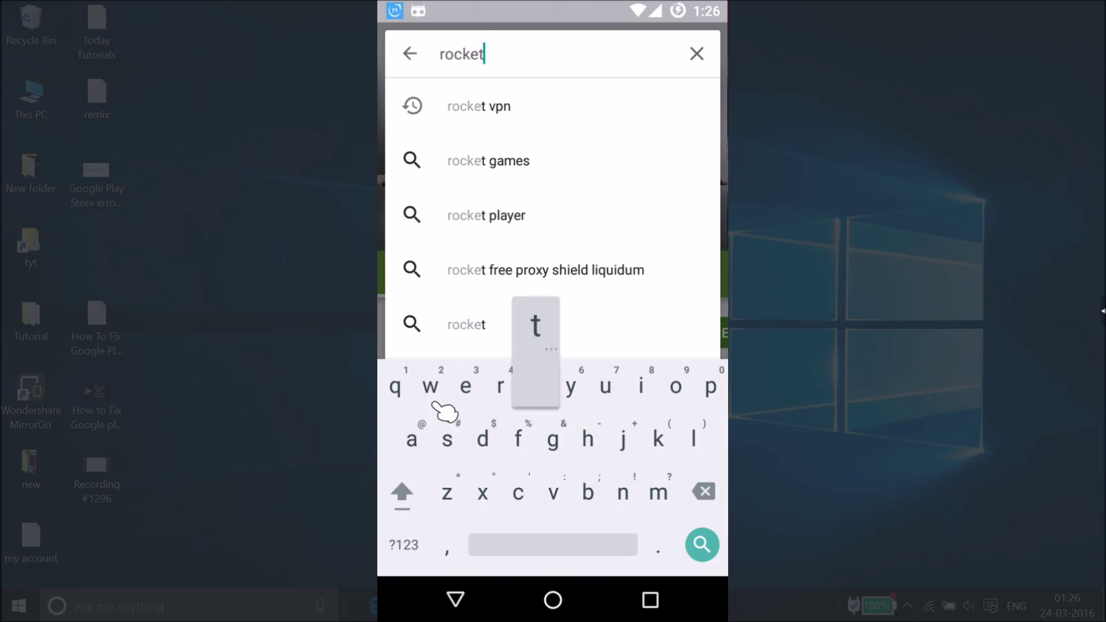
{"action": "type", "text": " vpn"}
Run the search and open the non-ad Rocket VPN – Internet Freedom listing by Liquidum Limited.
{"action": "key", "text": "Return"}
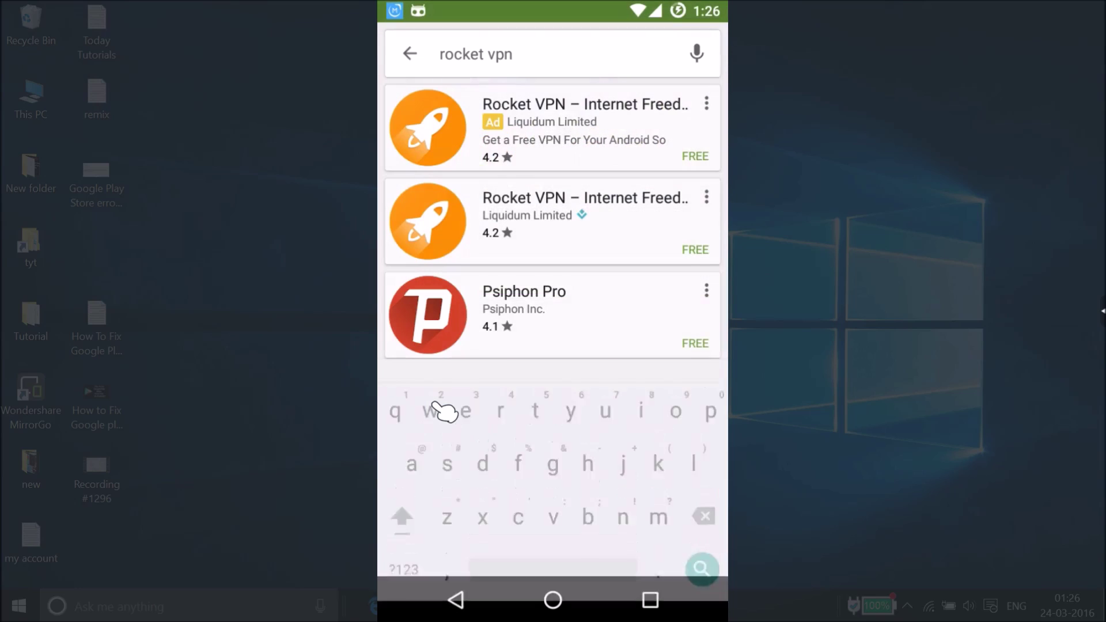
{"action": "left_click", "coordinate": [569, 216]}
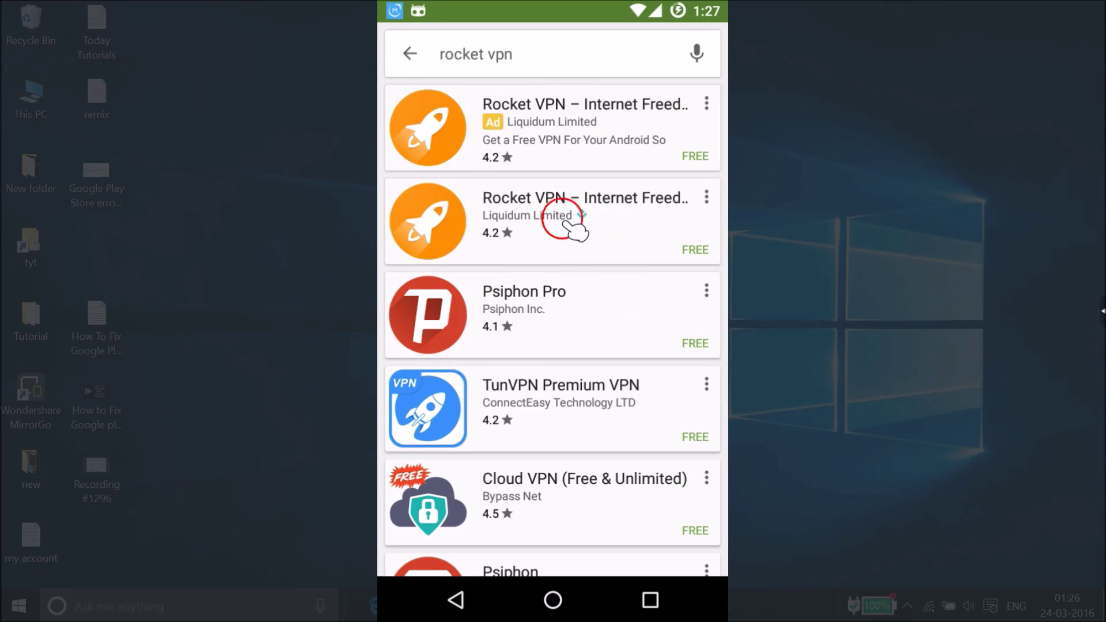
{"action": "left_click", "coordinate": [657, 231]}
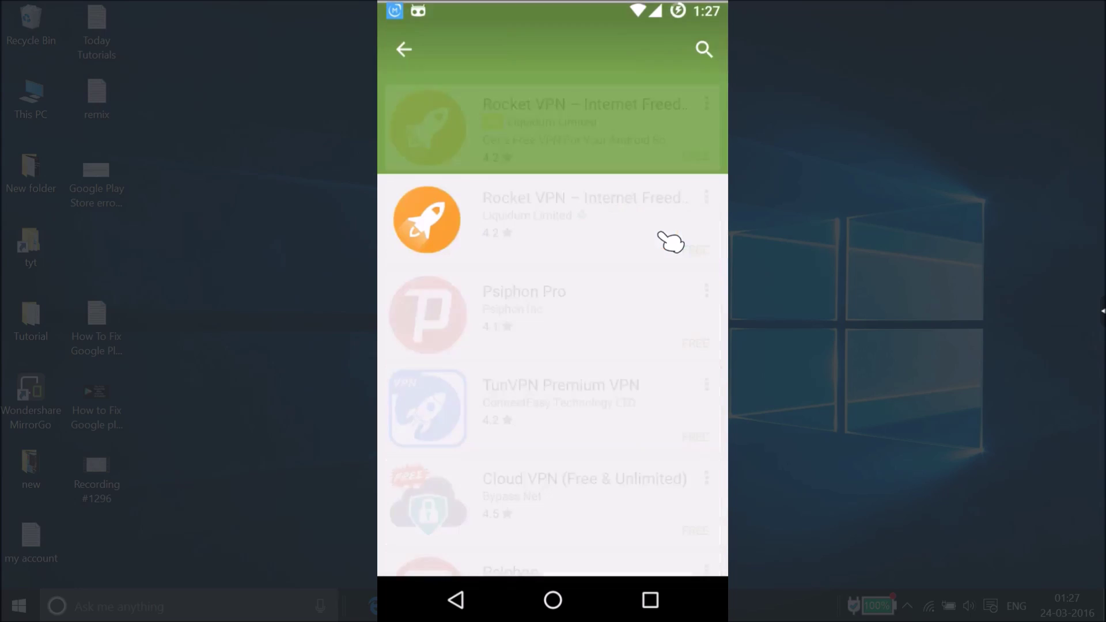
{"action": "left_click", "coordinate": [598, 230]}
{"action": "left_click", "coordinate": [631, 206]}
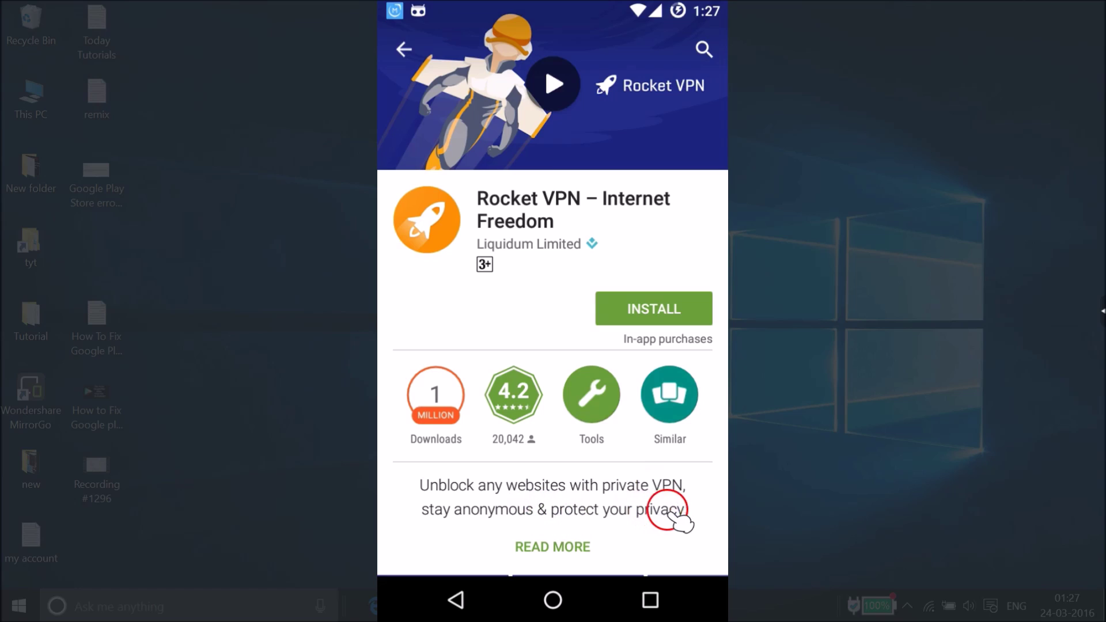
Install Rocket VPN – Internet Freedom and launch it once installation finishes.
{"action": "left_click", "coordinate": [660, 305]}
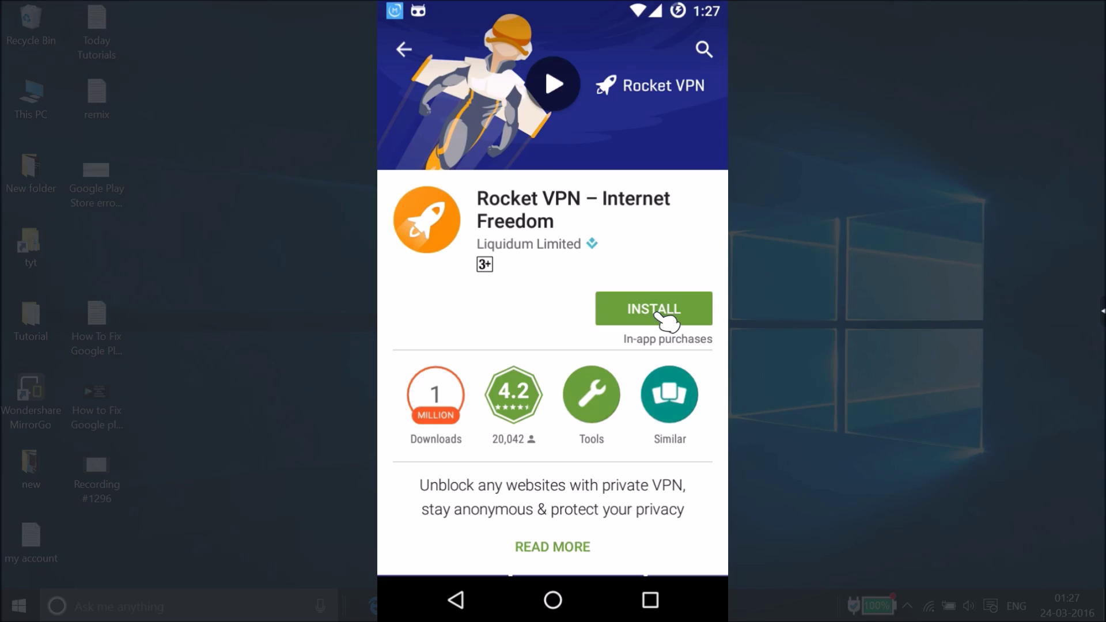
{"action": "left_click", "coordinate": [656, 313]}
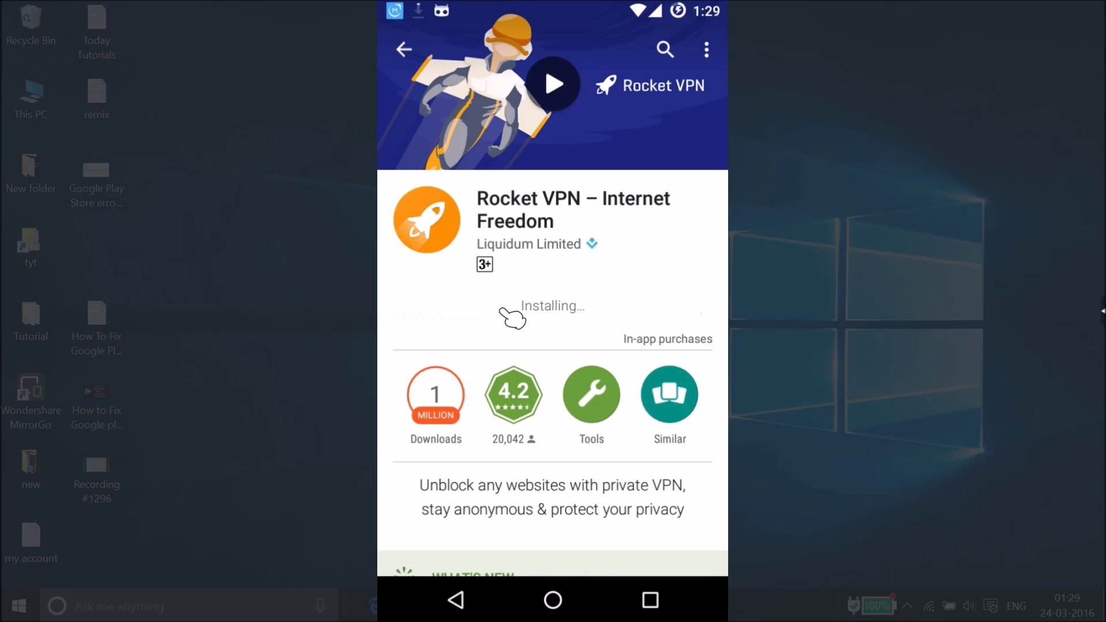
{"action": "left_click", "coordinate": [550, 309]}
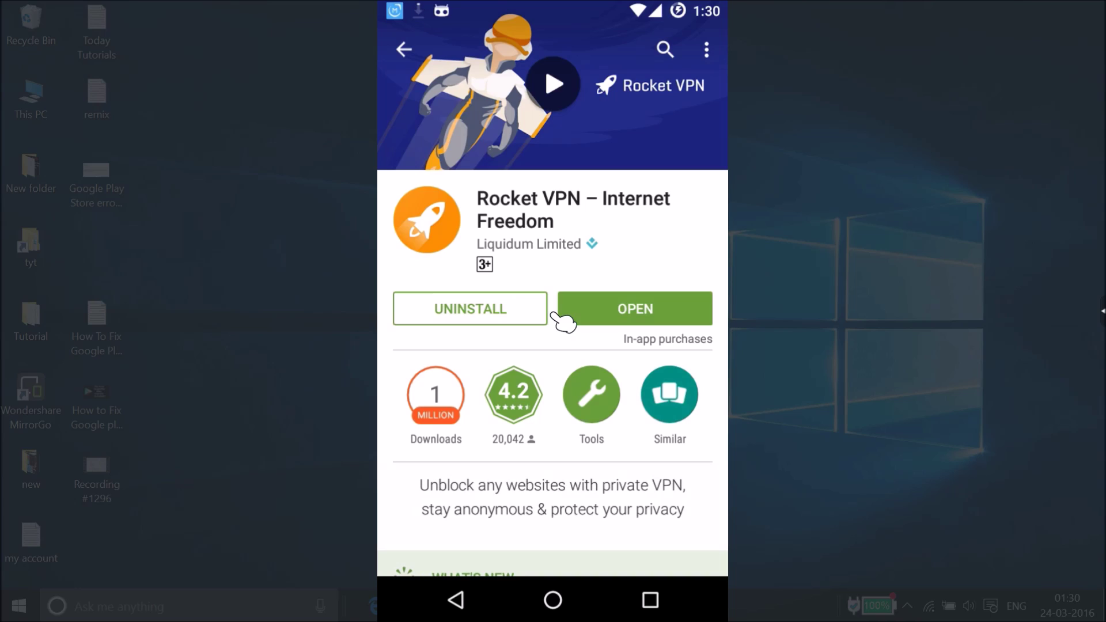
{"action": "left_click_drag", "start_coordinate": [579, 303], "coordinate": [650, 310]}
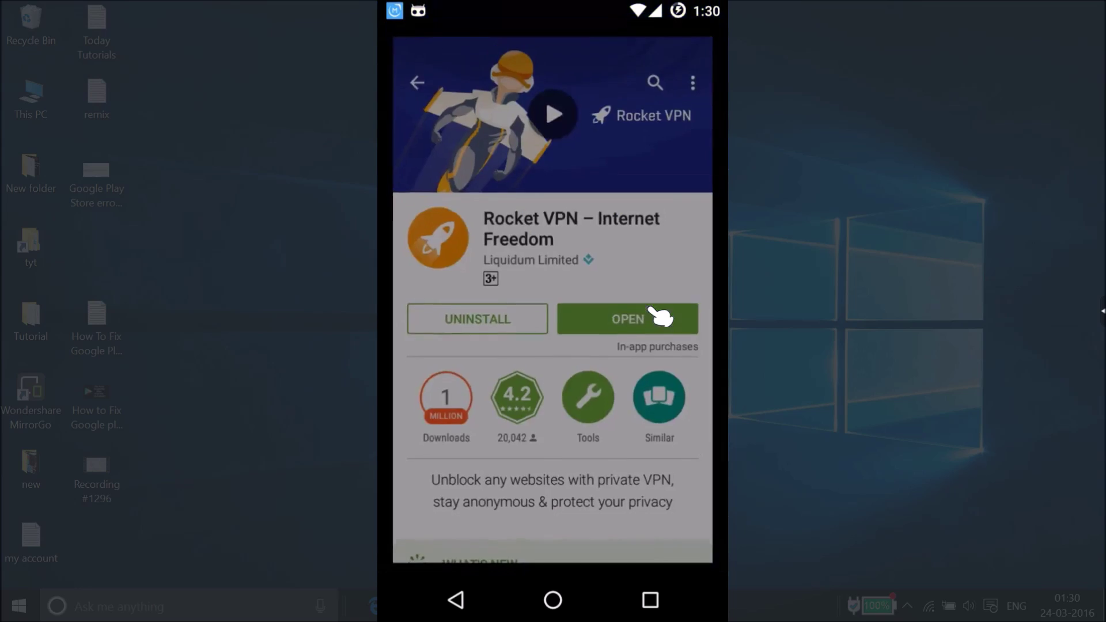
Dismiss the Rocket Browser intro screen with GOT IT!
{"action": "left_click", "coordinate": [531, 266]}
{"action": "mouse_move", "coordinate": [531, 265]}
{"action": "left_mouse_down"}
{"action": "mouse_move", "coordinate": [521, 249]}
{"action": "mouse_move", "coordinate": [612, 245]}
{"action": "mouse_move", "coordinate": [494, 292]}
{"action": "left_mouse_up"}
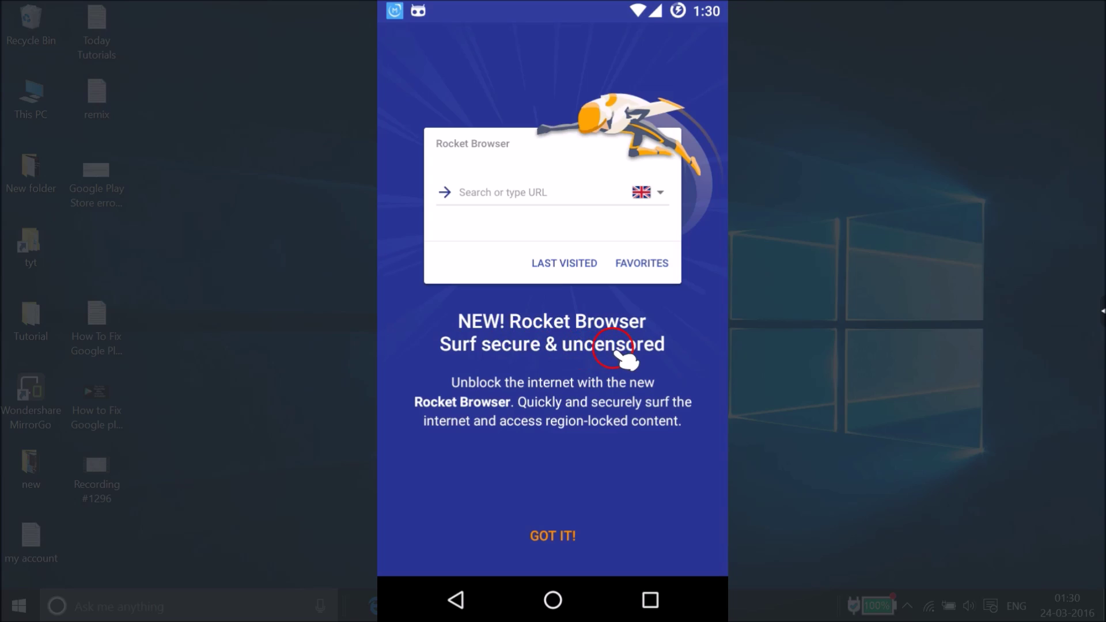
{"action": "left_click", "coordinate": [556, 542]}
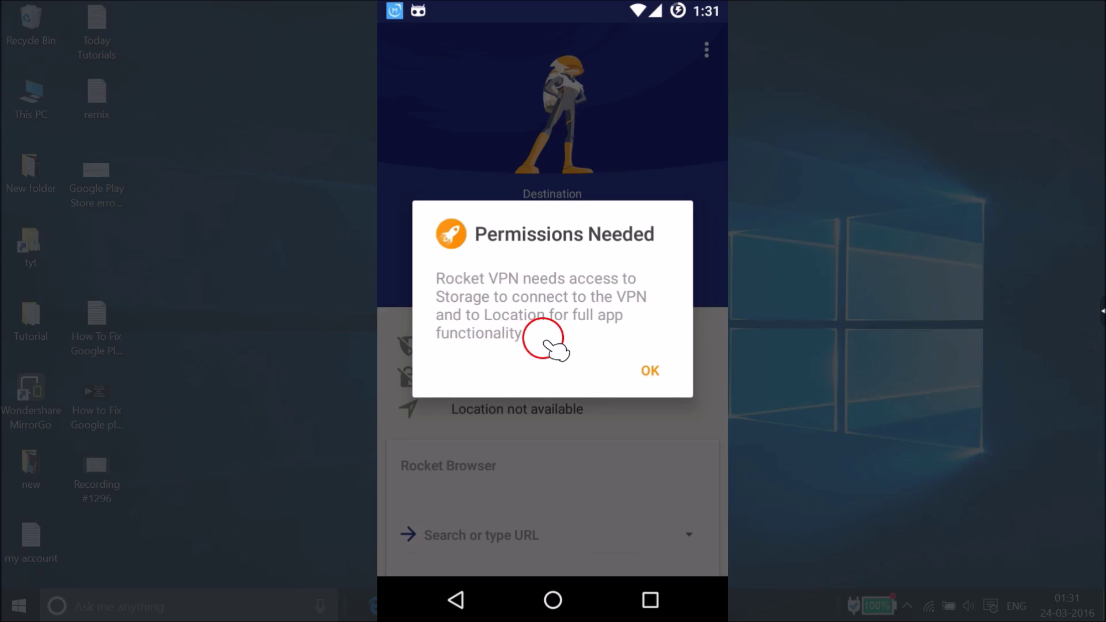
Acknowledge the Permissions Needed notice and allow storage and location access.
{"action": "left_click", "coordinate": [656, 370]}
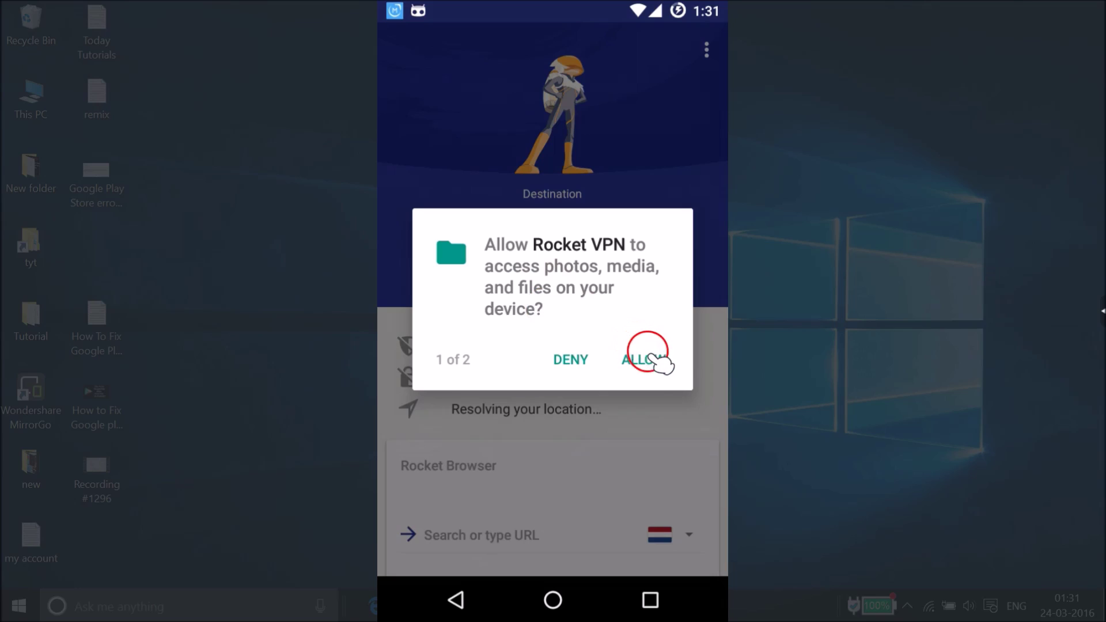
{"action": "left_click", "coordinate": [657, 360]}
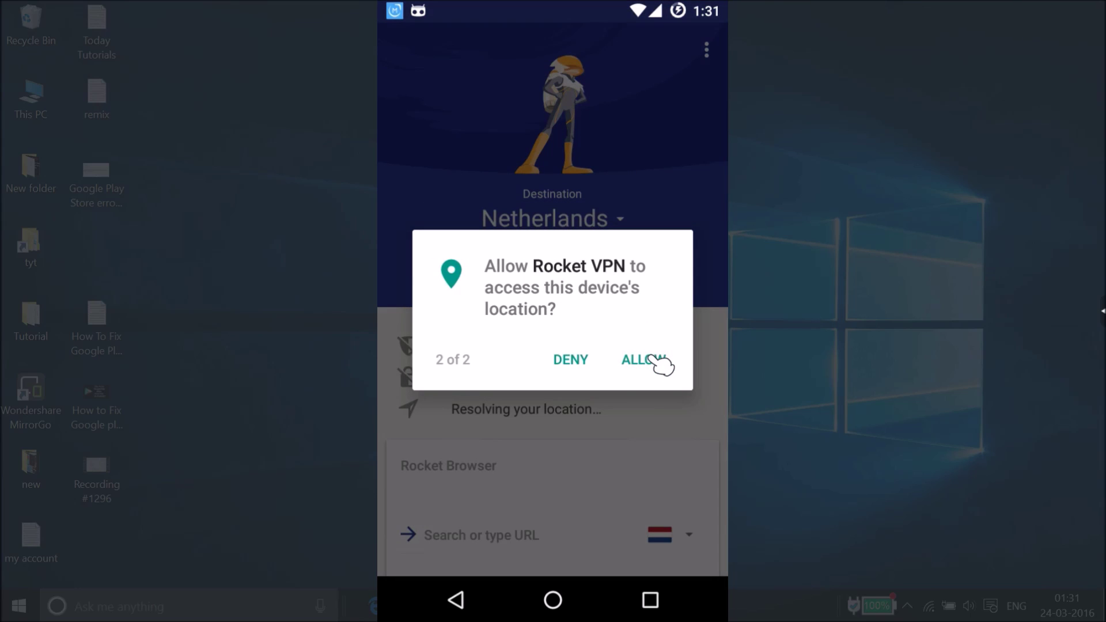
{"action": "left_click", "coordinate": [657, 360]}
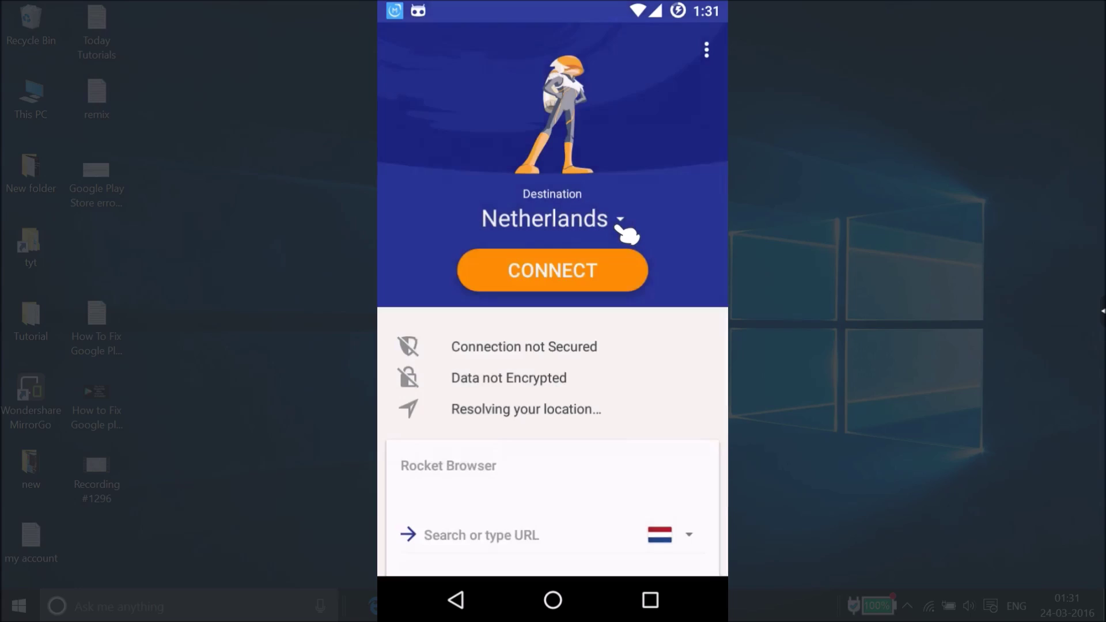
Switch the destination from Netherlands to United States and start connecting.
{"action": "left_click", "coordinate": [619, 228]}
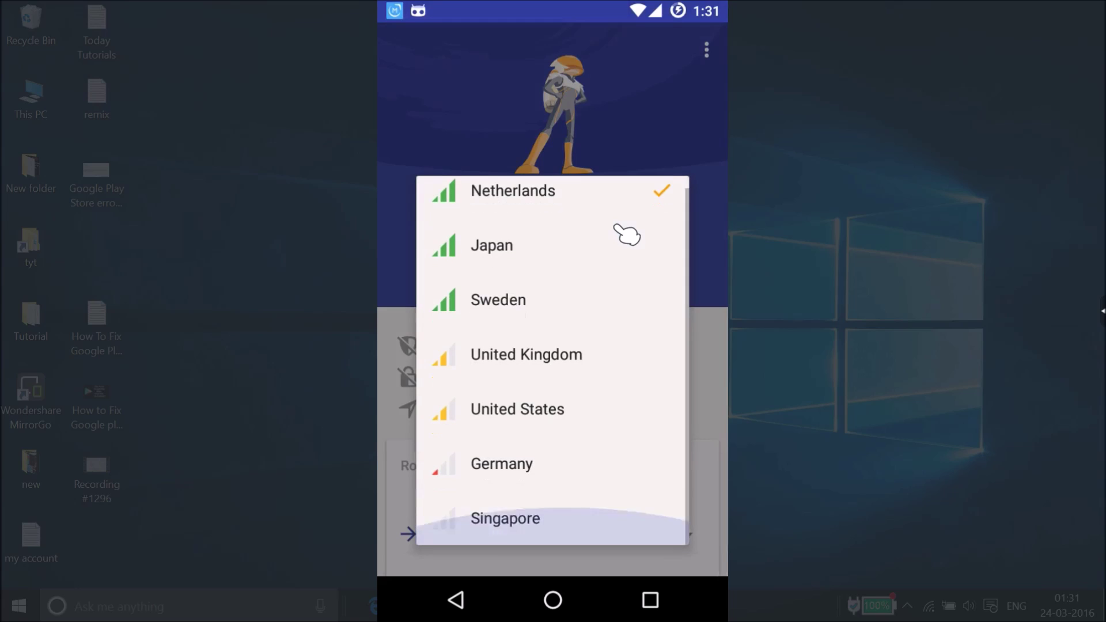
{"action": "scroll", "coordinate": [626, 234], "scroll_direction": "down", "scroll_amount": 1}
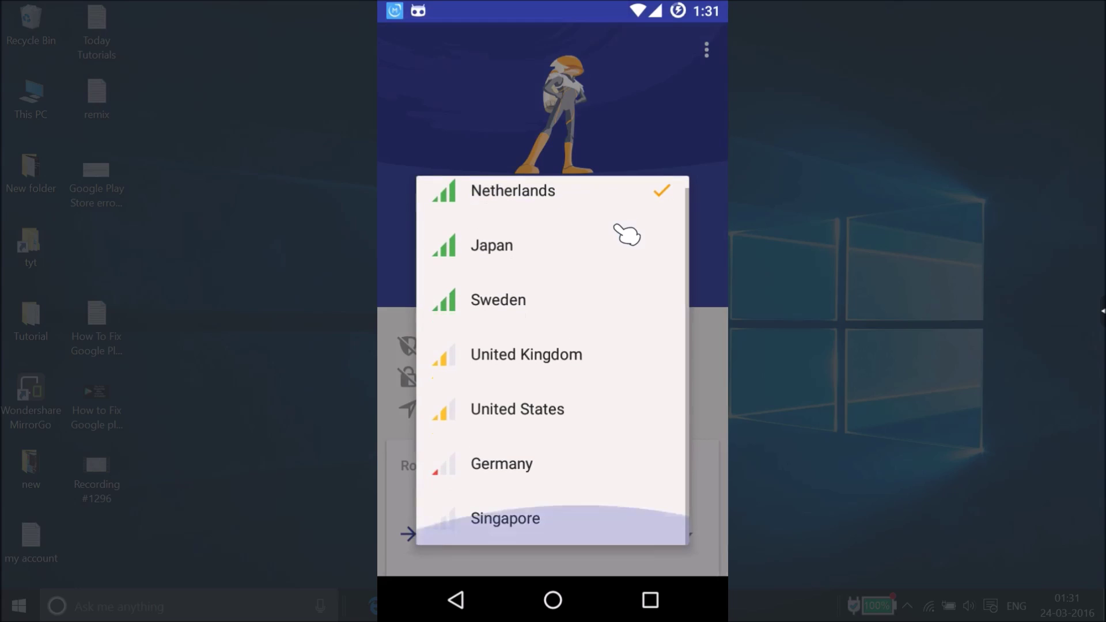
{"action": "left_click", "coordinate": [550, 410]}
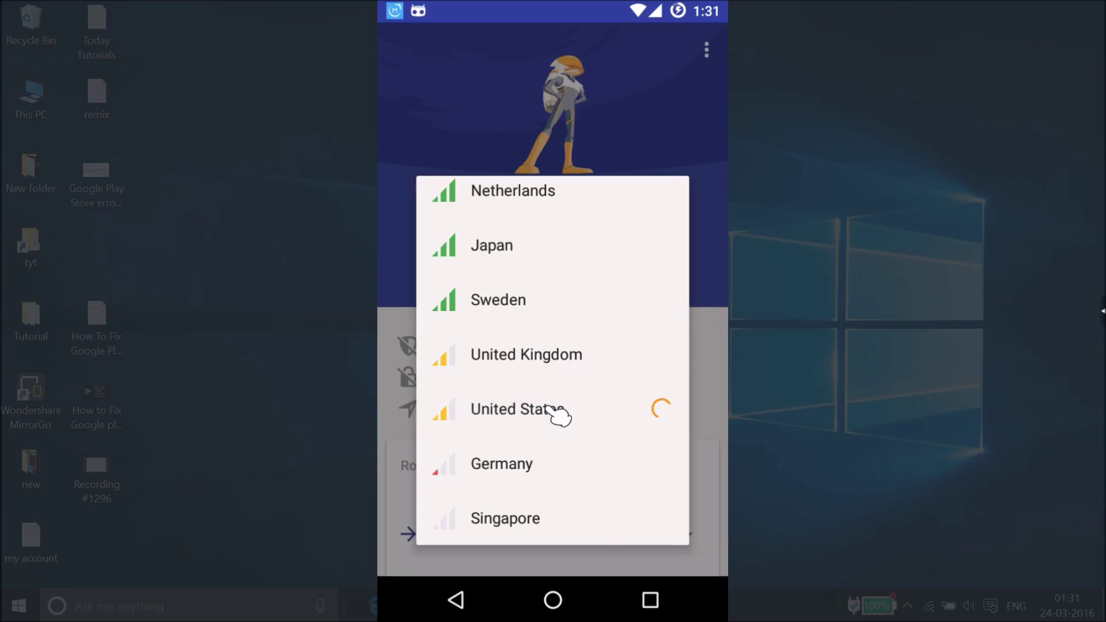
{"action": "left_click", "coordinate": [650, 407]}
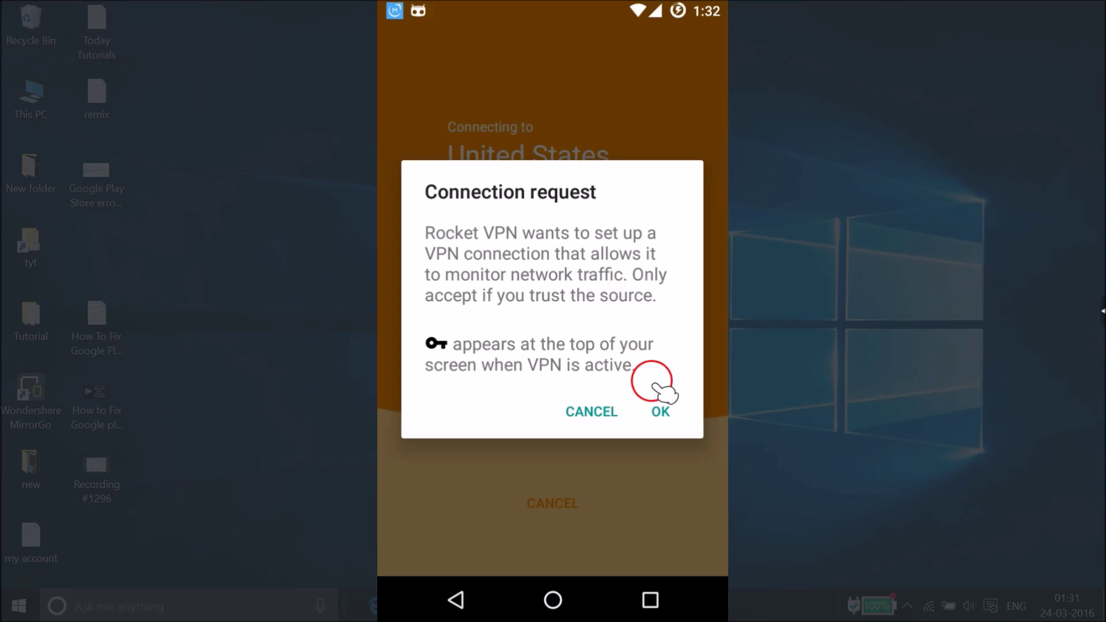
Approve the VPN connection request and check the New York, US virtual location.
{"action": "left_click", "coordinate": [661, 410]}
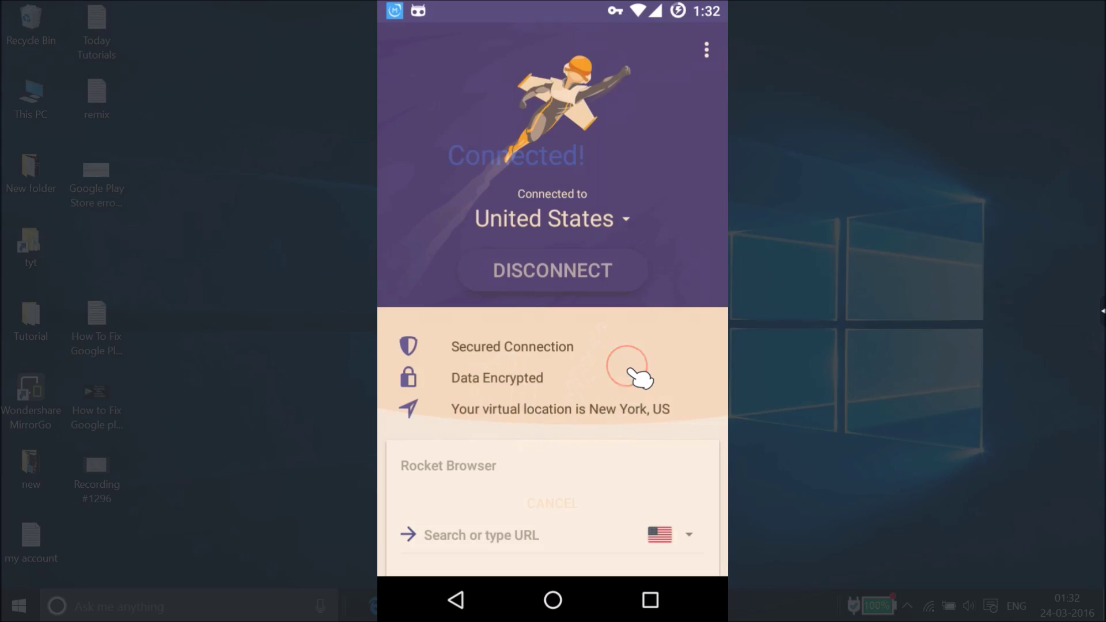
{"action": "scroll", "coordinate": [605, 487], "scroll_direction": "down", "scroll_amount": 5}
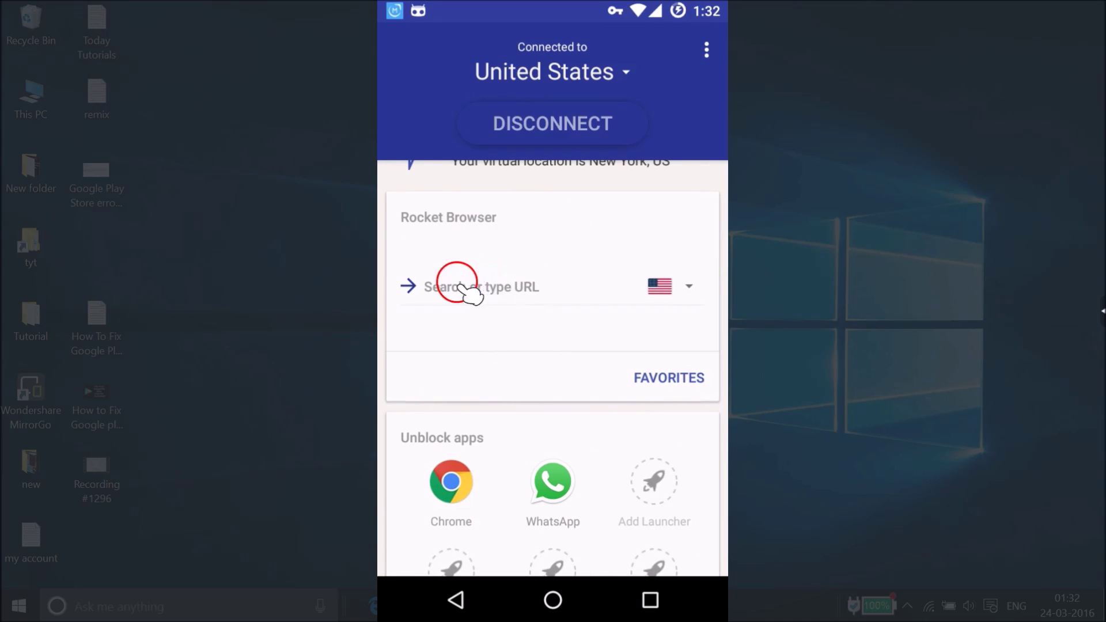
{"action": "left_click", "coordinate": [550, 294]}
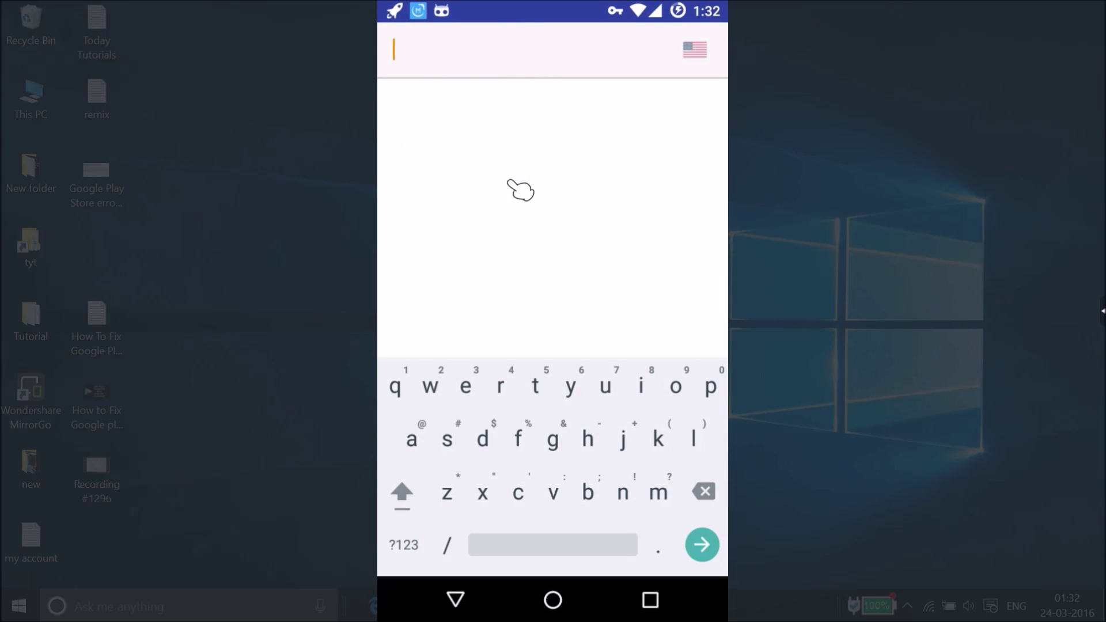
{"action": "key", "text": "Escape"}
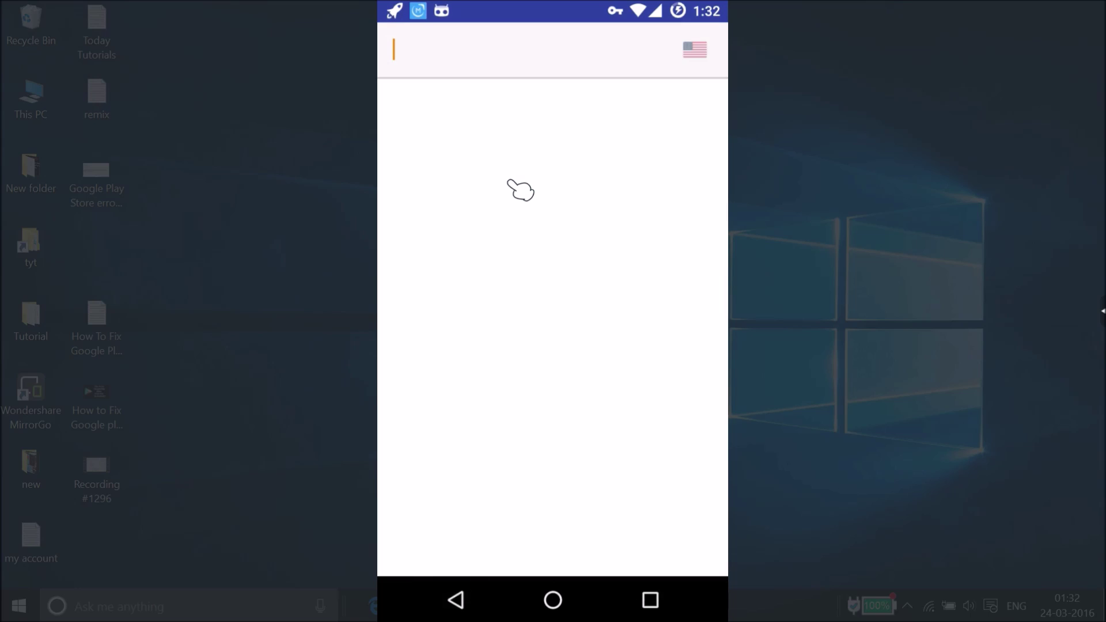
{"action": "key", "text": "Escape"}
{"action": "left_click", "coordinate": [517, 367]}
{"action": "scroll", "coordinate": [529, 379], "scroll_direction": "down", "scroll_amount": 4}
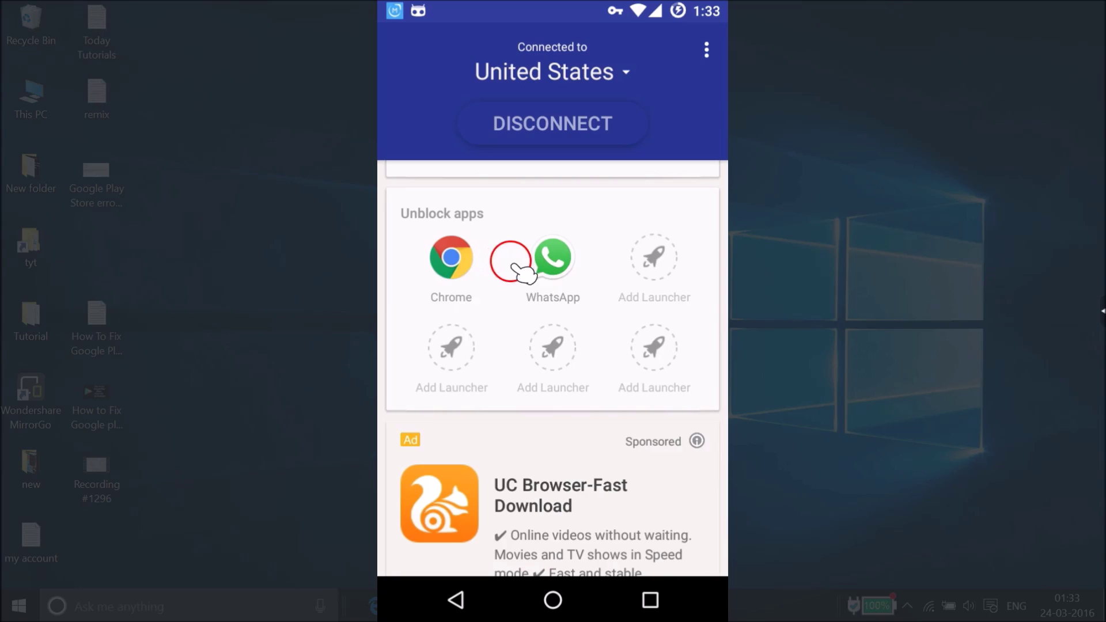
Add Browser to Unblock apps with the New York, United States location.
{"action": "left_click", "coordinate": [664, 275]}
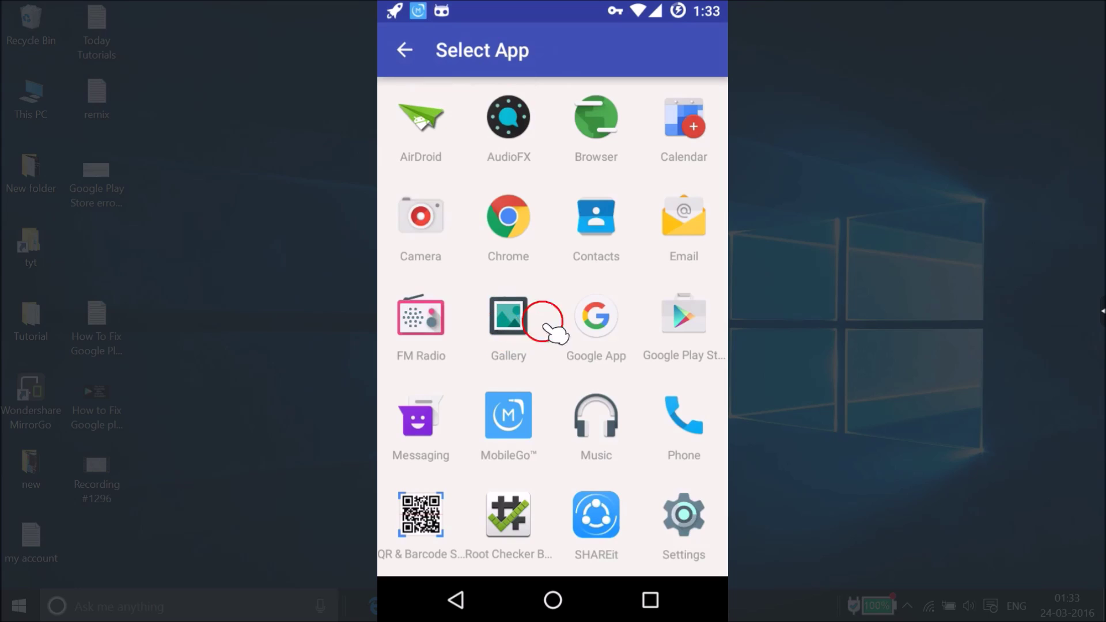
{"action": "left_click", "coordinate": [599, 149]}
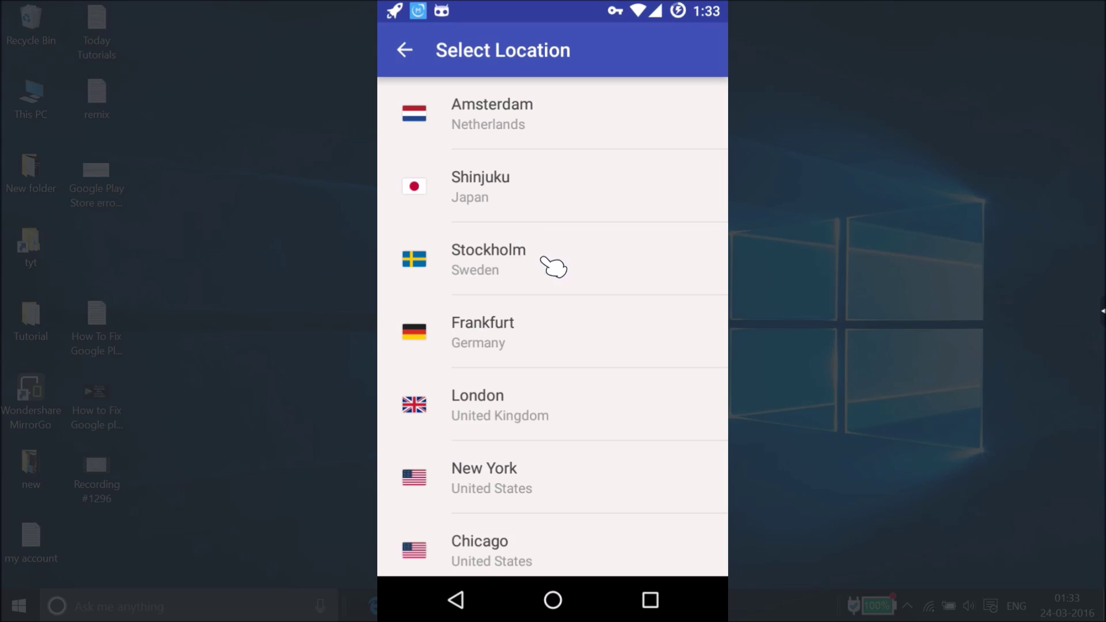
{"action": "left_click", "coordinate": [573, 485]}
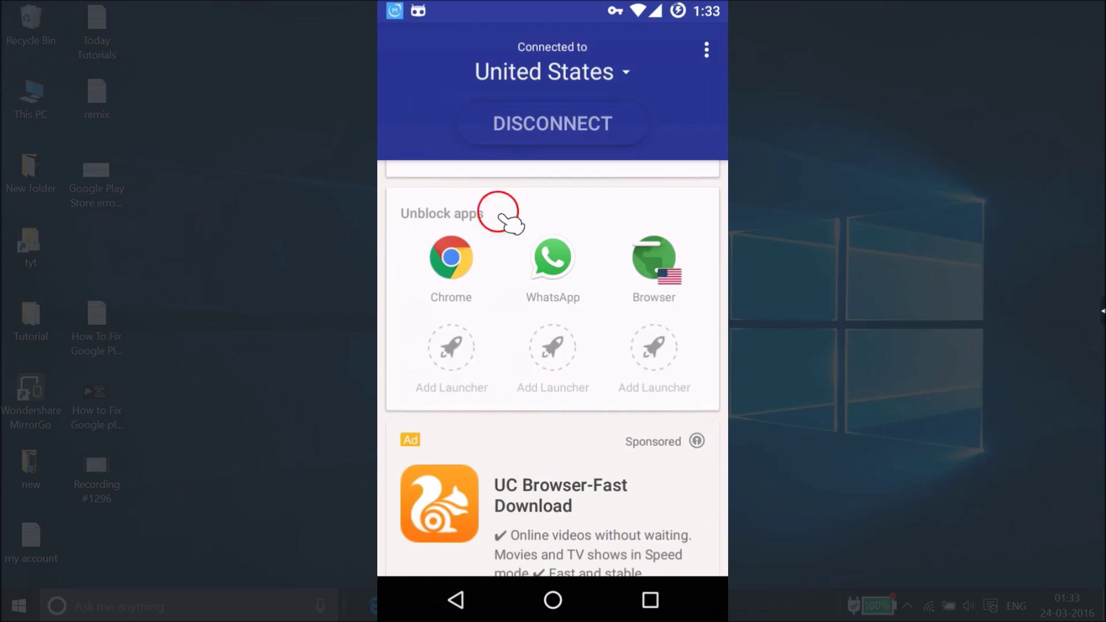
{"action": "left_click", "coordinate": [660, 265]}
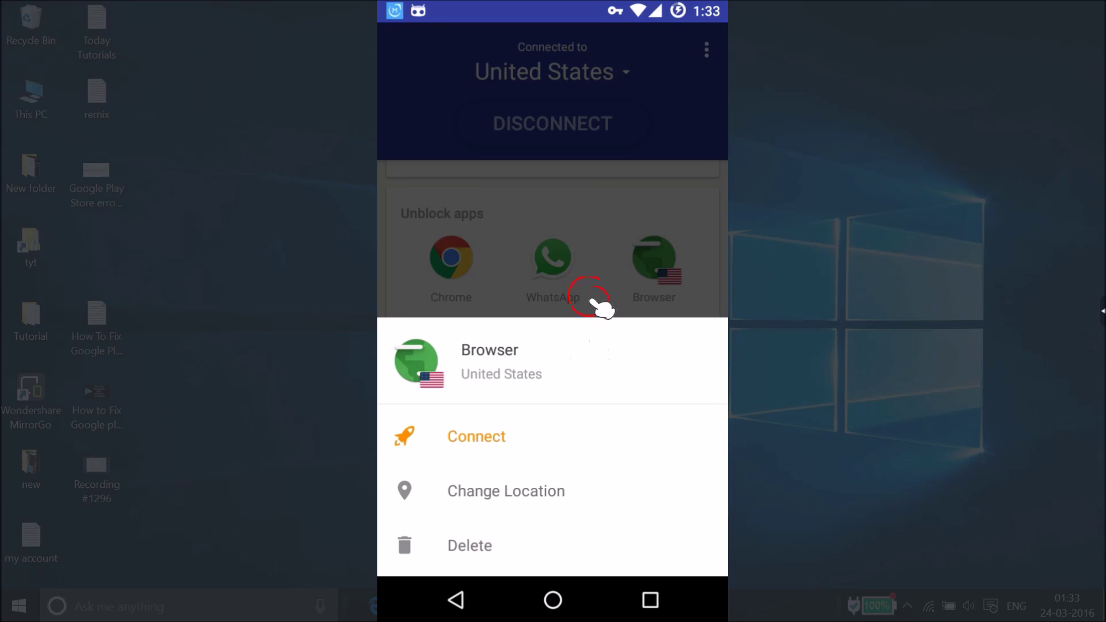
{"action": "left_click", "coordinate": [562, 218]}
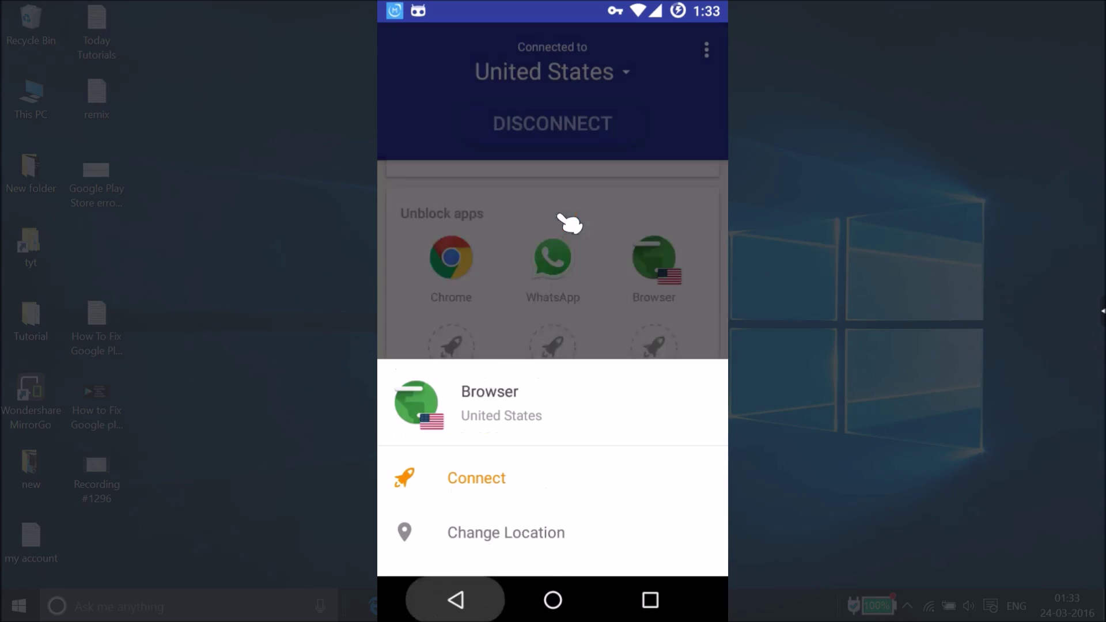
{"action": "scroll", "coordinate": [573, 424], "scroll_direction": "down", "scroll_amount": 5}
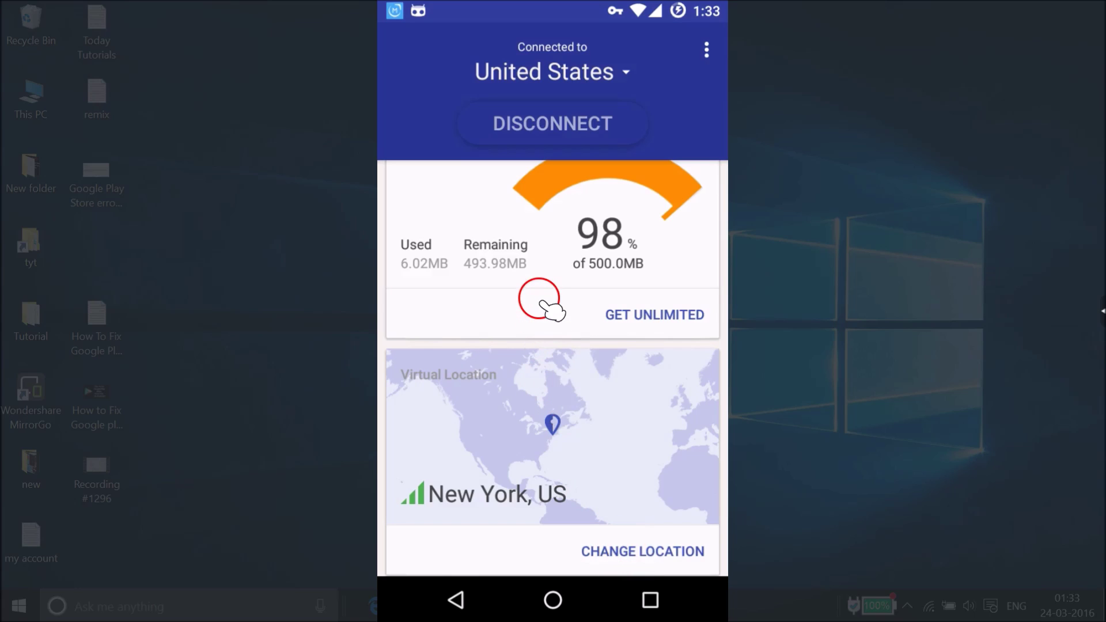
{"action": "left_click_drag", "start_coordinate": [538, 307], "coordinate": [499, 299]}
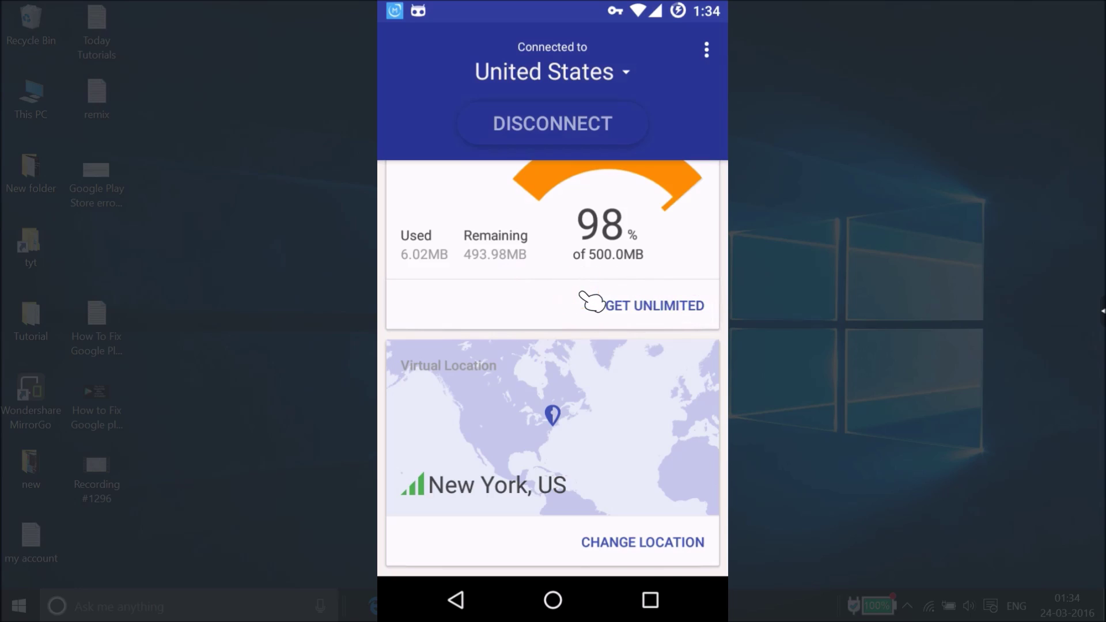
{"action": "scroll", "coordinate": [591, 300], "scroll_direction": "up", "scroll_amount": 5}
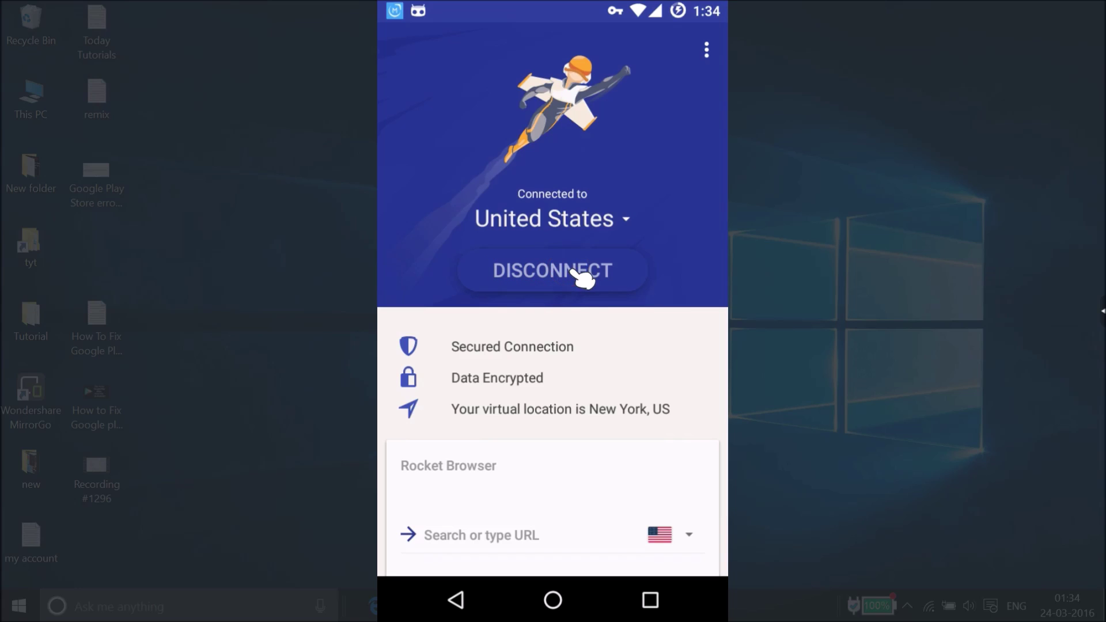
Go to the home screen and launch Chrome on a new tab.
{"action": "key", "text": "Home"}
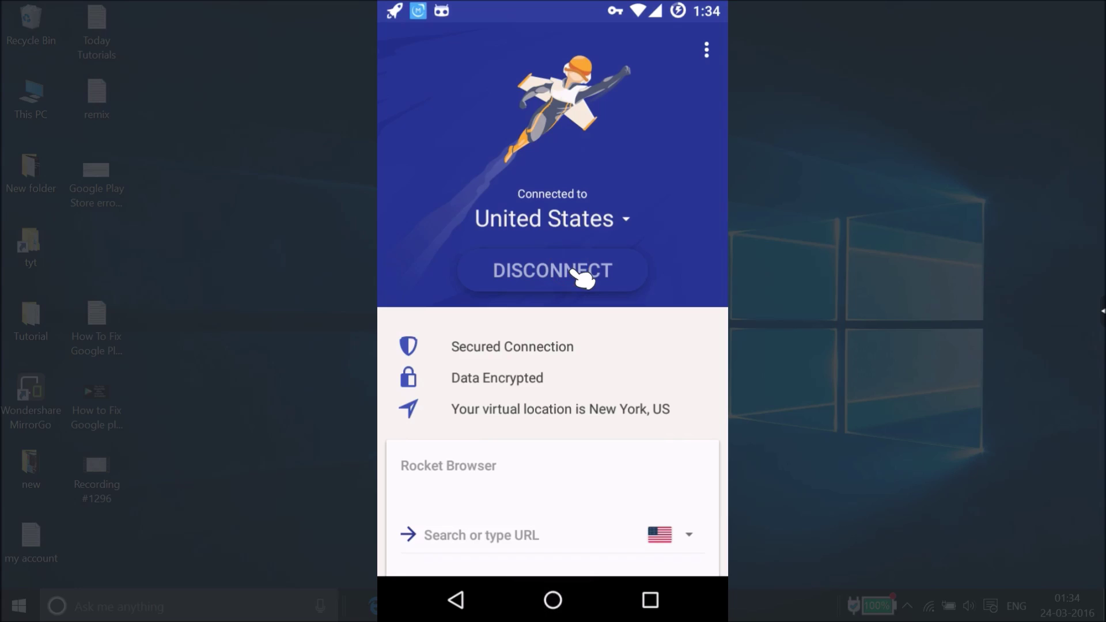
{"action": "scroll", "coordinate": [582, 279], "scroll_direction": "down", "scroll_amount": 1}
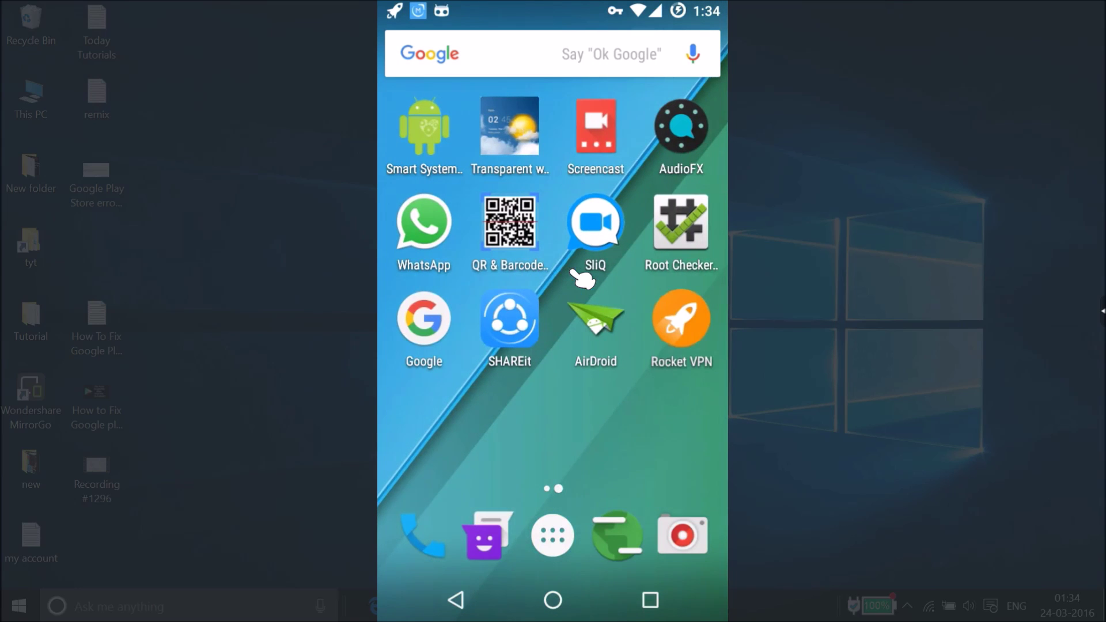
{"action": "scroll", "coordinate": [507, 316], "scroll_direction": "up", "scroll_amount": 1}
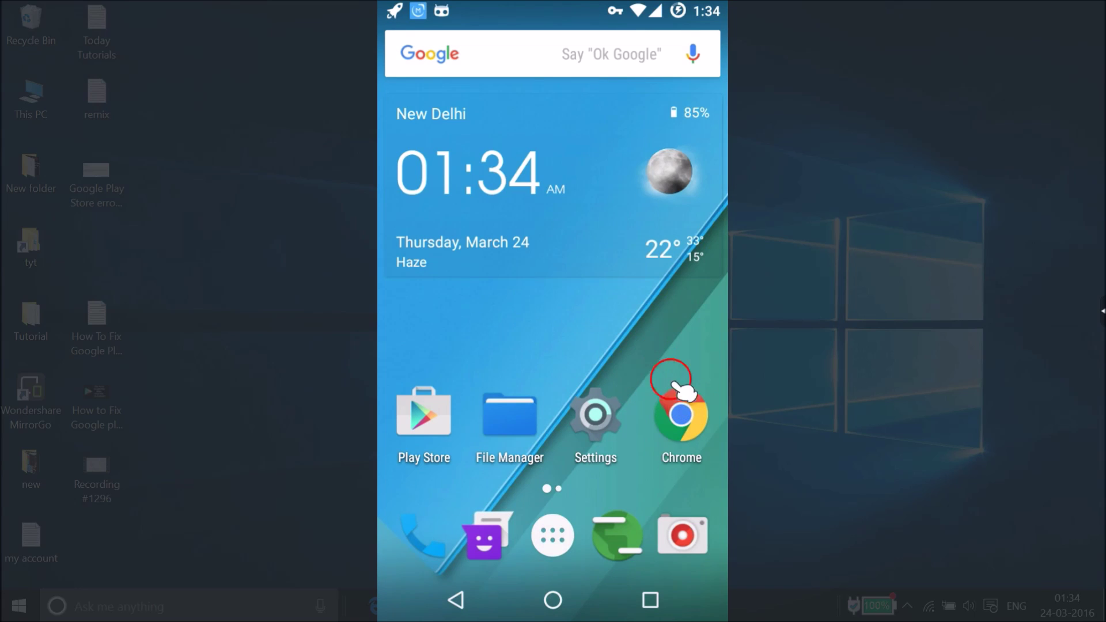
{"action": "left_click", "coordinate": [683, 418]}
{"action": "left_click", "coordinate": [679, 419]}
Enter 'whatismyip' in the address box and load whatismyip.com.
{"action": "left_click_drag", "start_coordinate": [593, 314], "coordinate": [596, 339]}
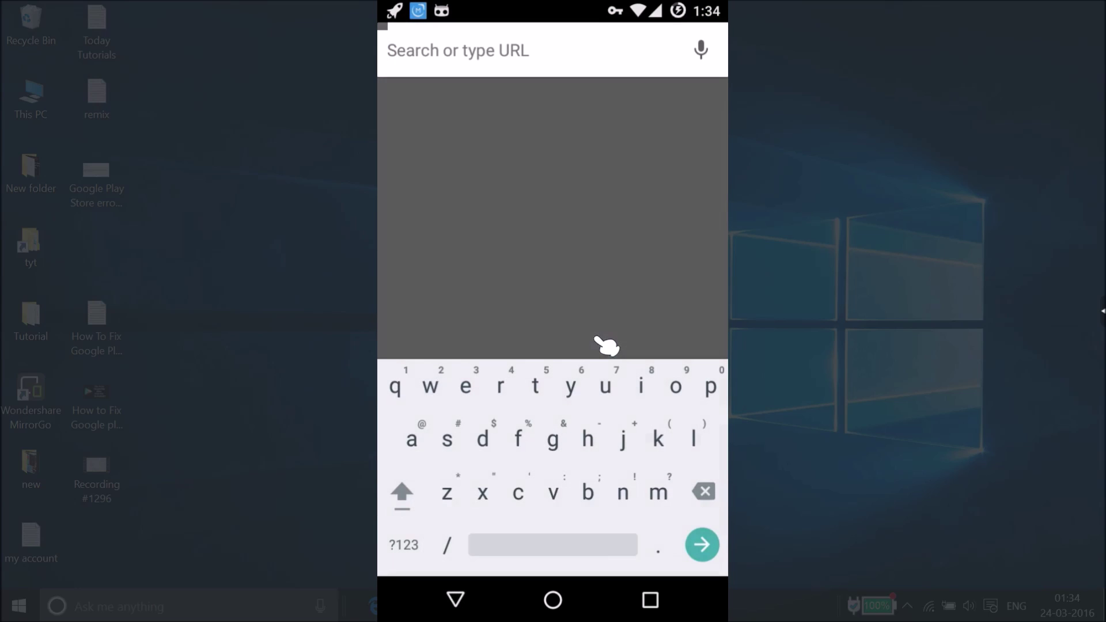
{"action": "type", "text": "wha"}
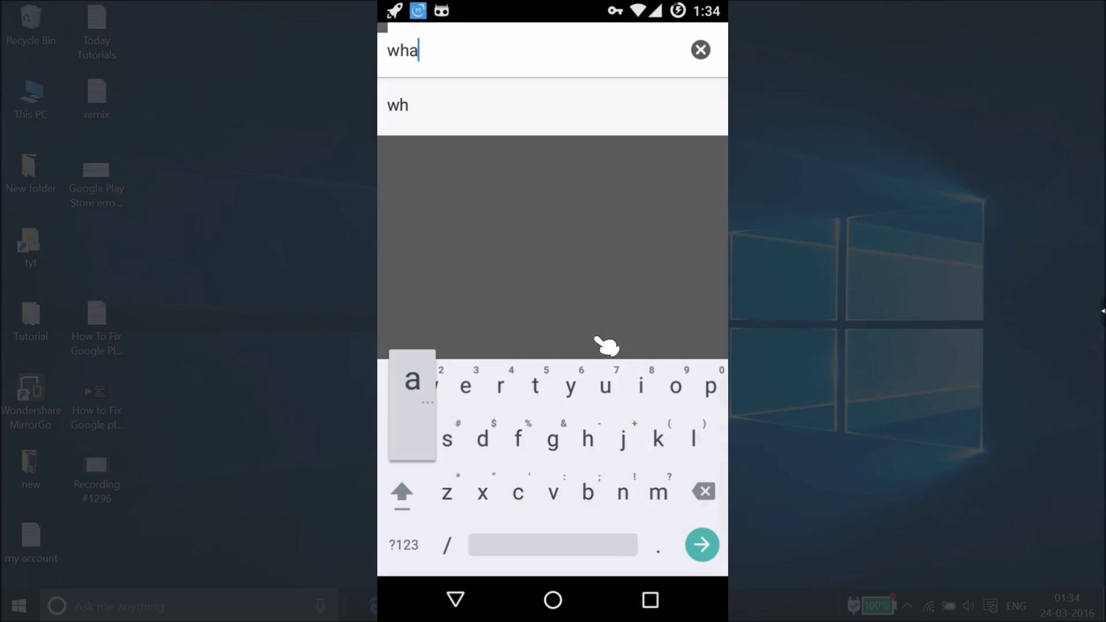
{"action": "type", "text": "tis"}
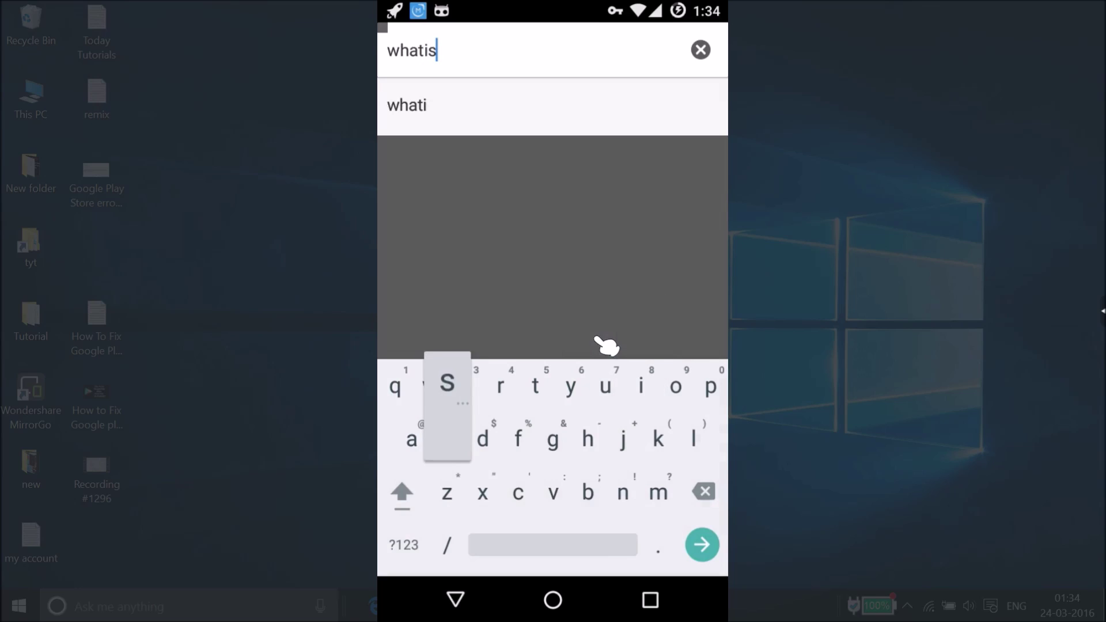
{"action": "type", "text": "myip"}
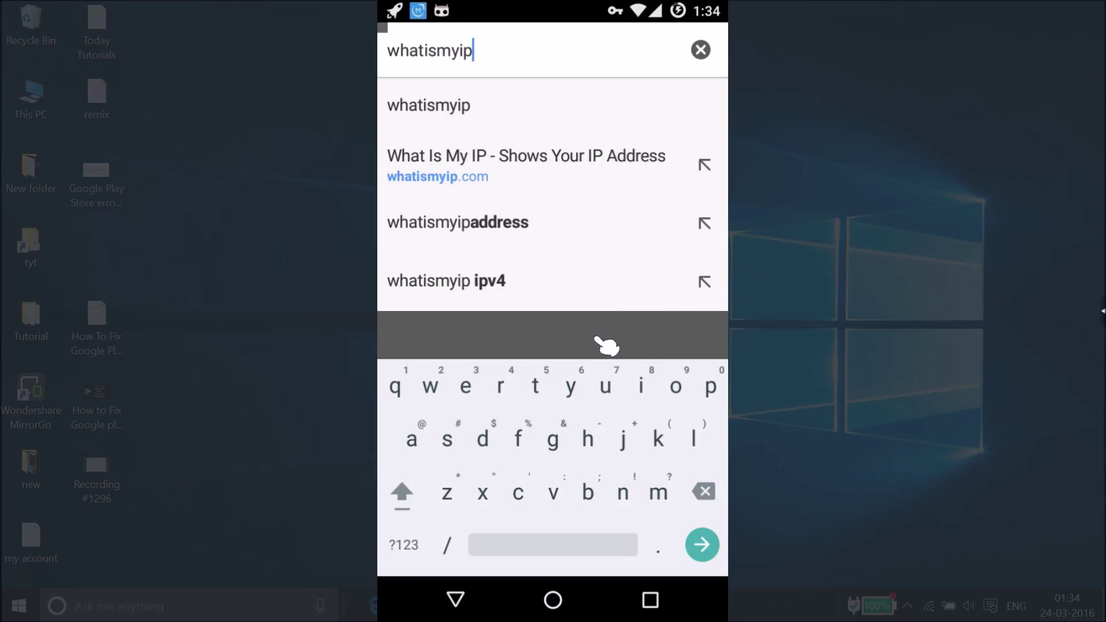
{"action": "key", "text": "Return"}
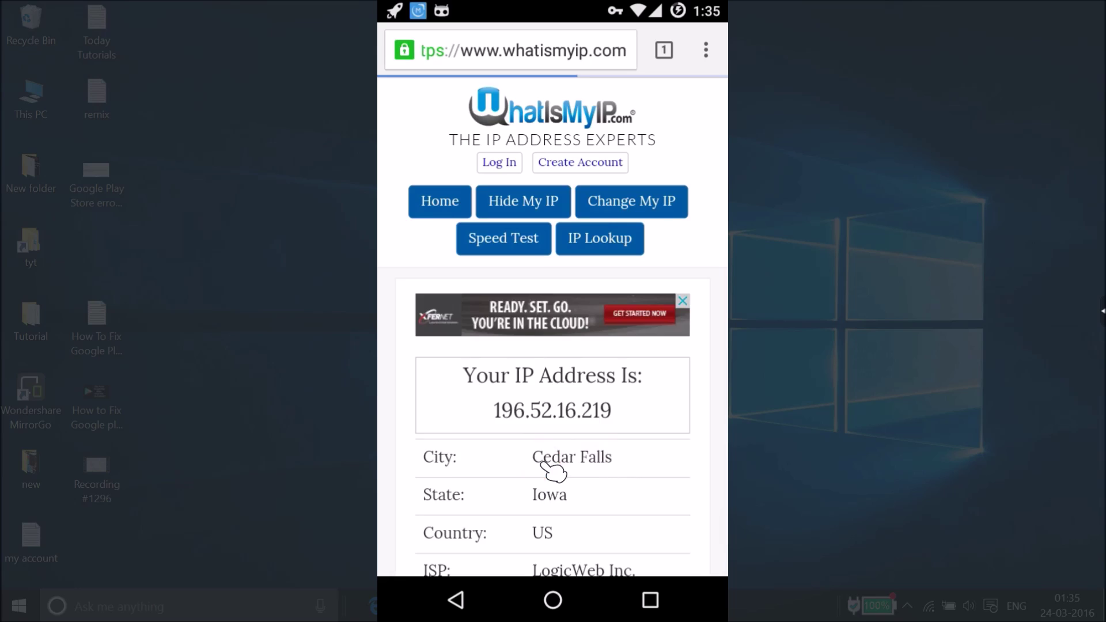
Scroll to the IP details showing Cedar Falls, Iowa, US with ISP LogicWeb Inc.
{"action": "scroll", "coordinate": [548, 469], "scroll_direction": "down", "scroll_amount": 4}
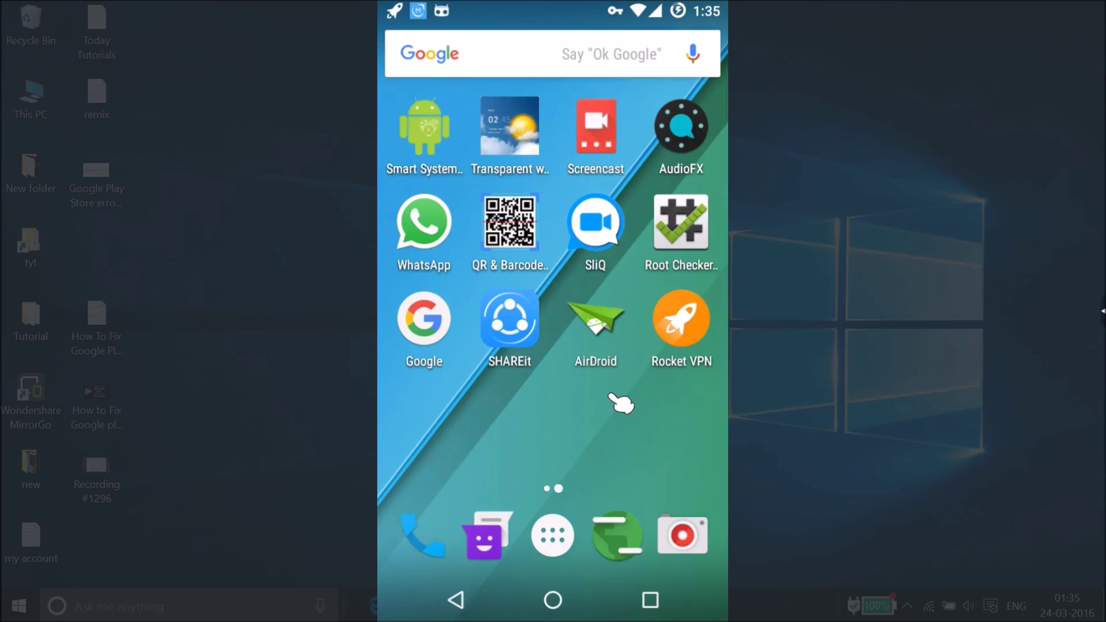
Disconnect Rocket VPN from the United States server, confirm, and dismiss the Disconnected notice.
{"action": "left_click", "coordinate": [682, 334]}
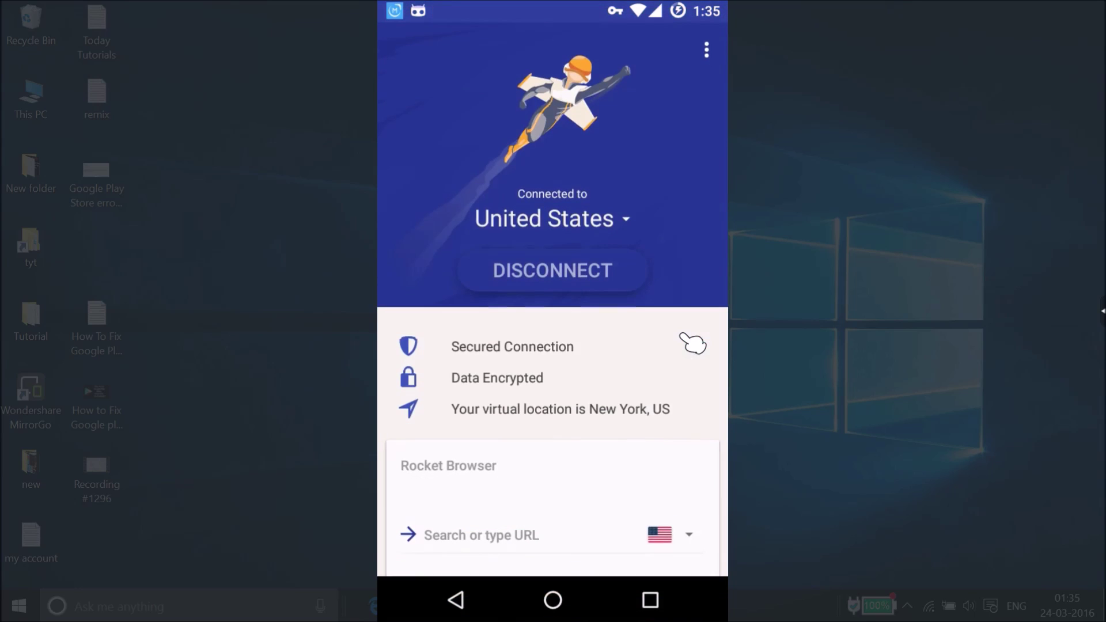
{"action": "left_click", "coordinate": [559, 280]}
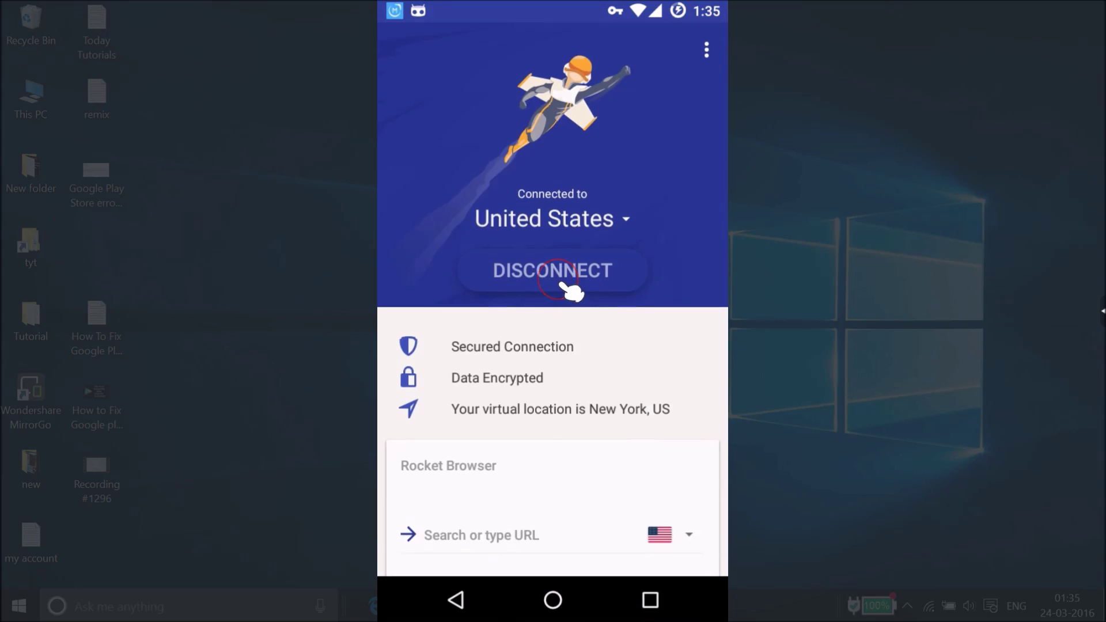
{"action": "left_click_drag", "start_coordinate": [572, 286], "coordinate": [642, 328]}
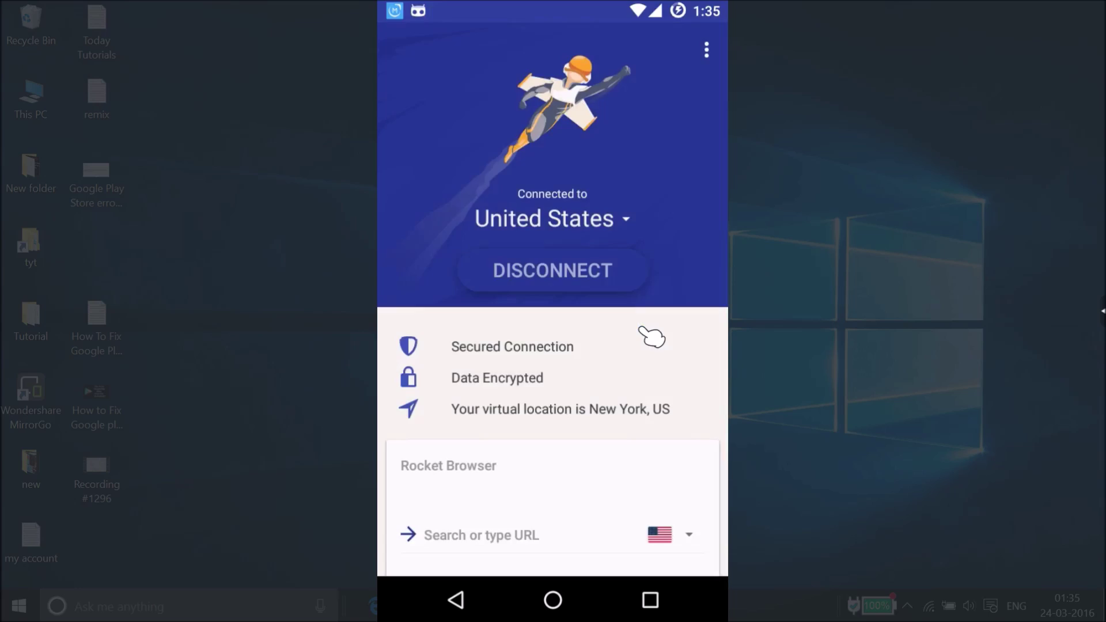
{"action": "mouse_move", "coordinate": [499, 249]}
{"action": "left_mouse_down"}
{"action": "mouse_move", "coordinate": [599, 207]}
{"action": "mouse_move", "coordinate": [583, 165]}
{"action": "mouse_move", "coordinate": [494, 166]}
{"action": "mouse_move", "coordinate": [614, 162]}
{"action": "left_mouse_up"}
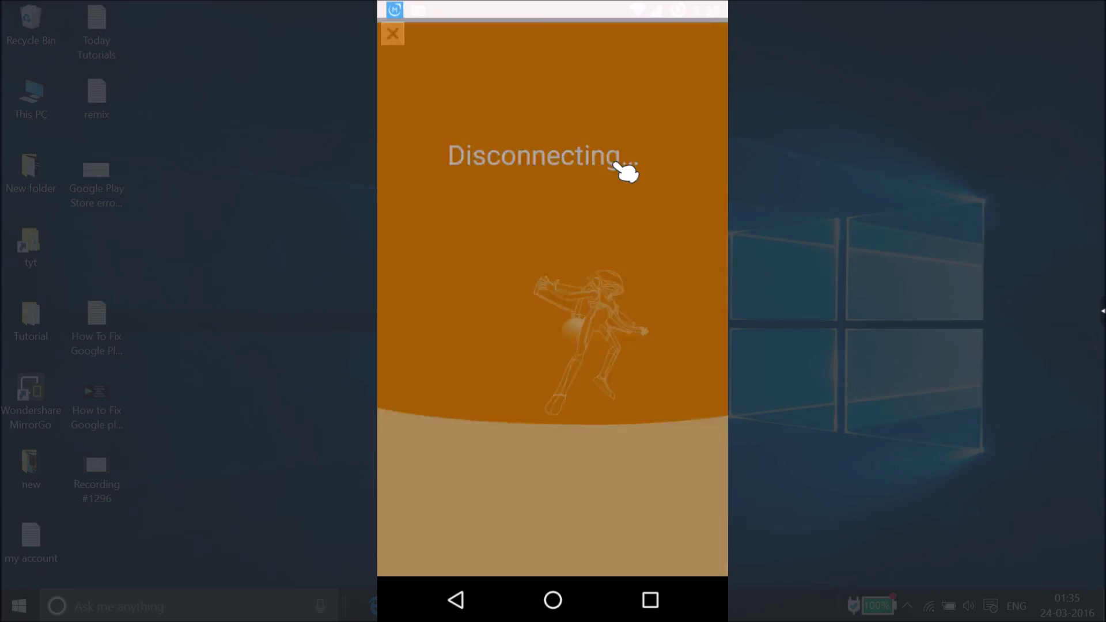
{"action": "mouse_move", "coordinate": [504, 266]}
{"action": "left_mouse_down"}
{"action": "mouse_move", "coordinate": [386, 147]}
{"action": "mouse_move", "coordinate": [713, 116]}
{"action": "mouse_move", "coordinate": [661, 168]}
{"action": "mouse_move", "coordinate": [673, 217]}
{"action": "mouse_move", "coordinate": [484, 271]}
{"action": "mouse_move", "coordinate": [596, 283]}
{"action": "left_mouse_up"}
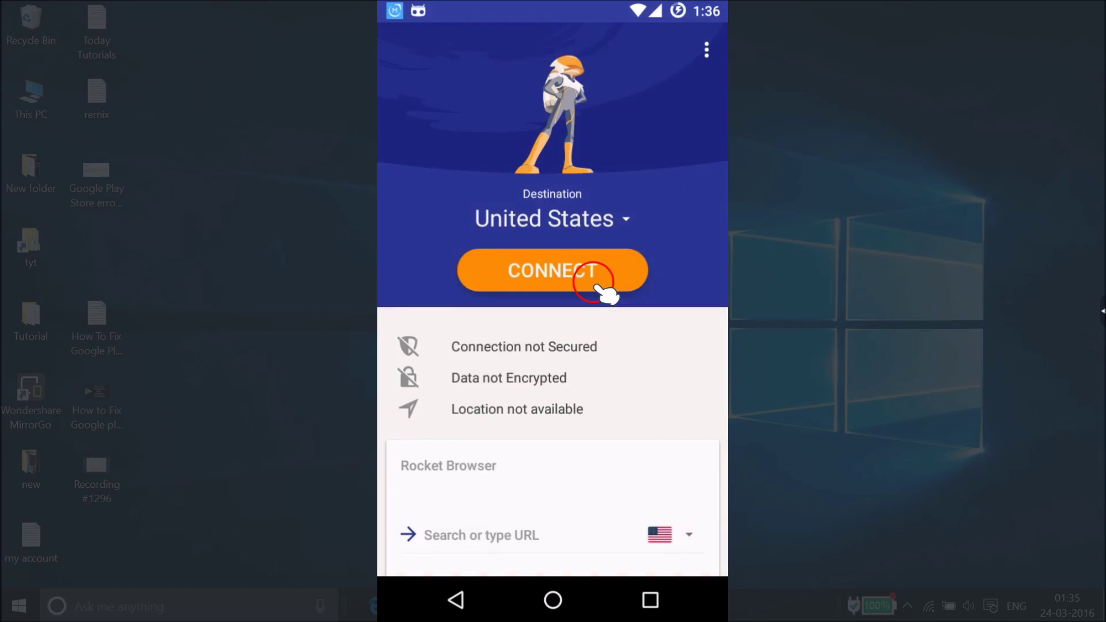